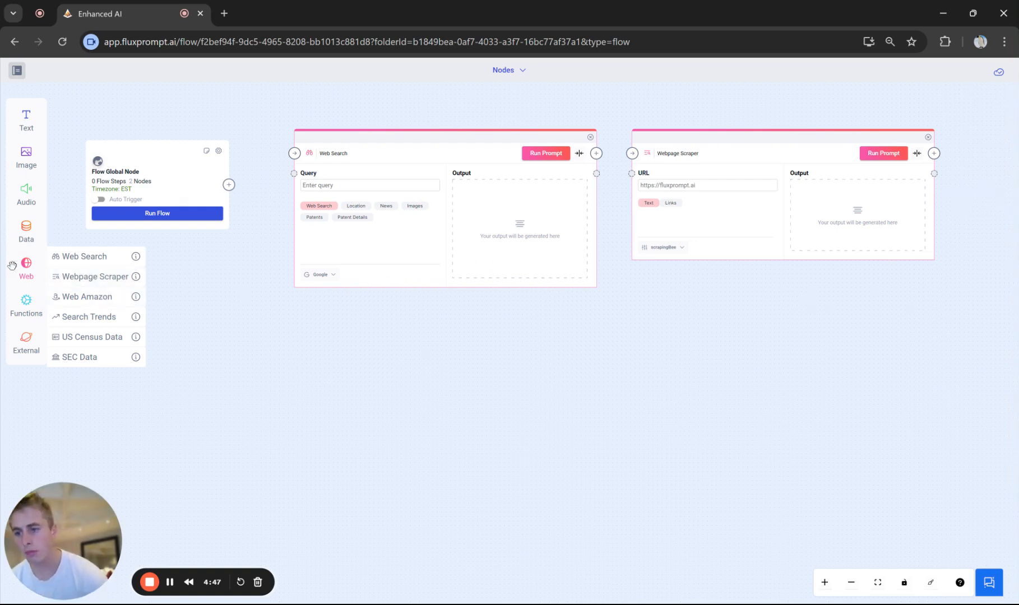
- Review the Web Search node's settings for search engine, country, result number and language
{"action": "left_click", "coordinate": [42, 271]}
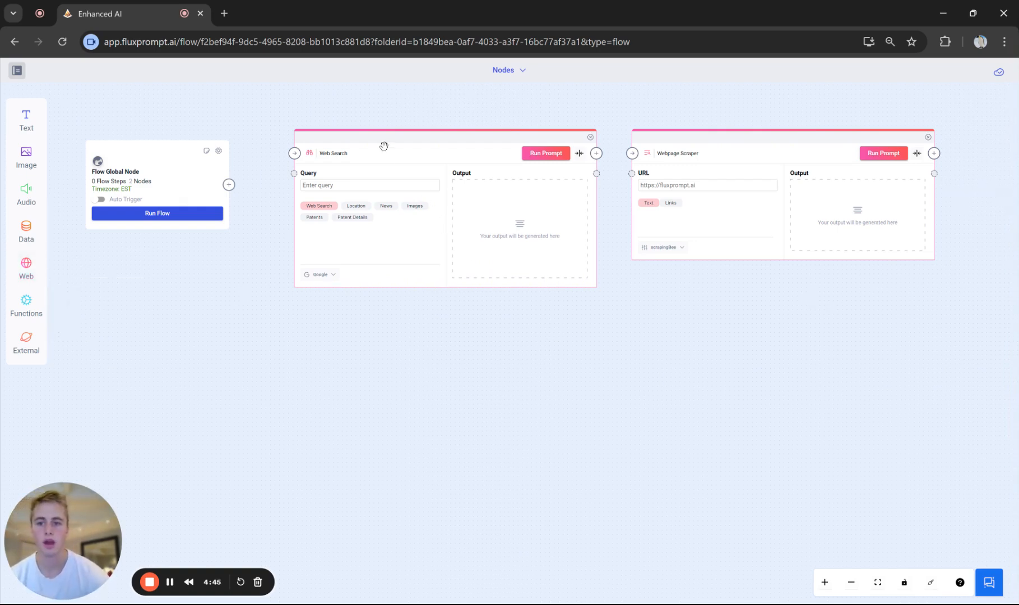
{"action": "left_click_drag", "start_coordinate": [383, 144], "coordinate": [382, 149]}
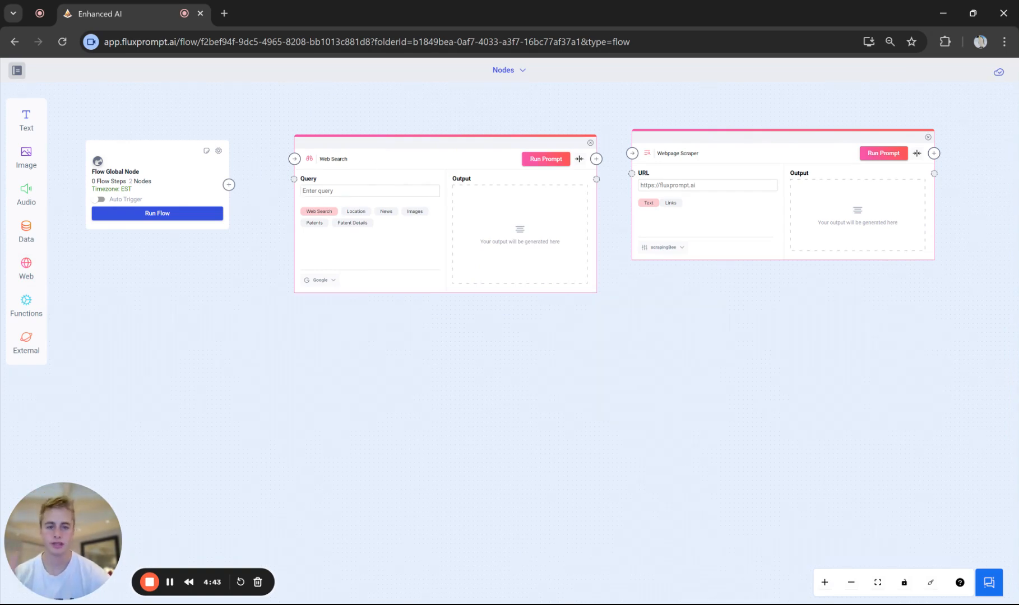
{"action": "left_click", "coordinate": [328, 280]}
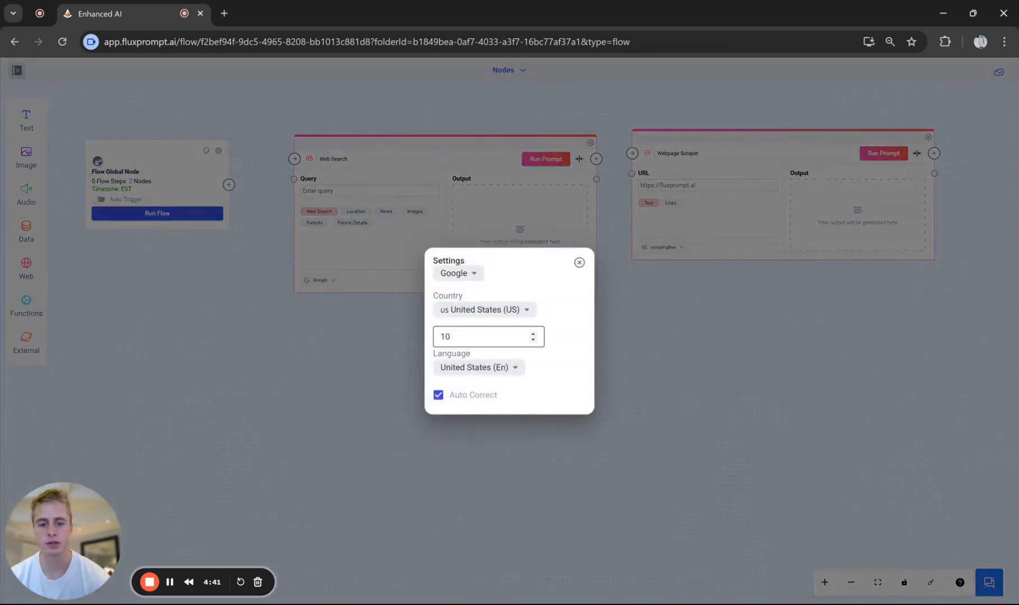
{"action": "left_click", "coordinate": [362, 209]}
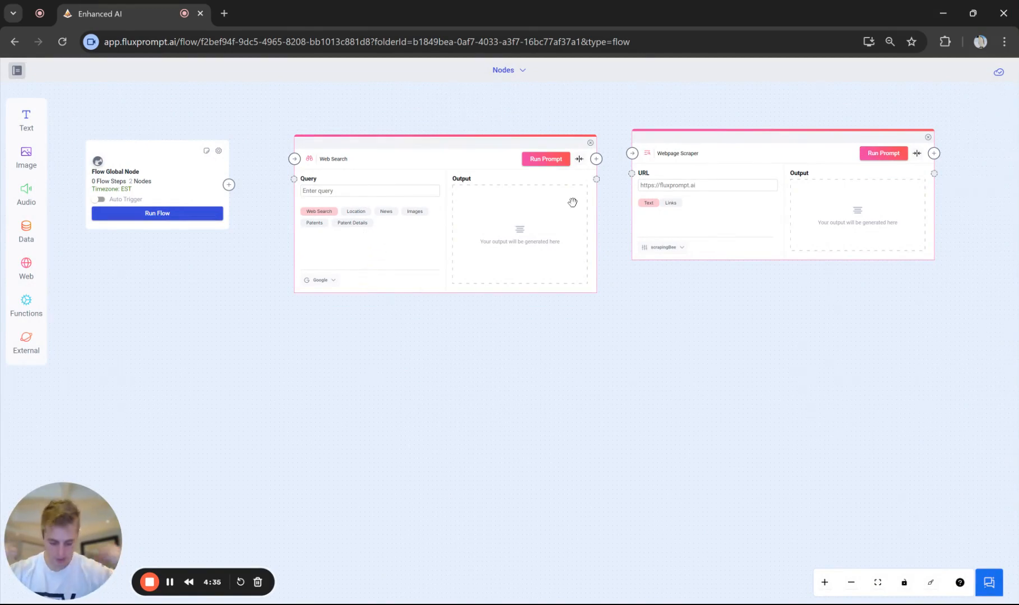
- Enter the query "Trends in the automotive industry" in the Web Search node and run it
{"action": "type", "text": "Trends in the"}
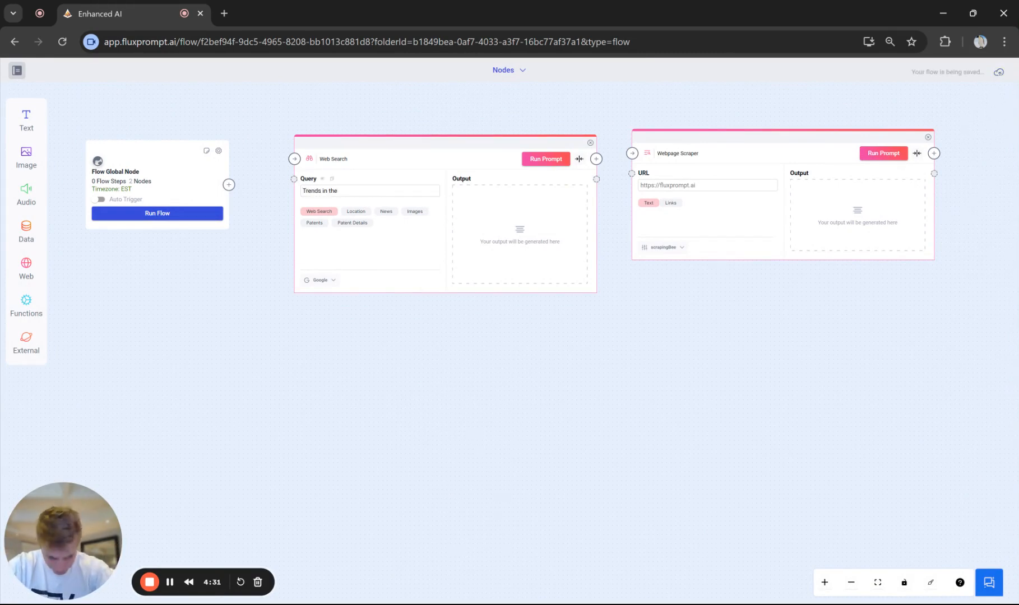
{"action": "type", "text": " automo"}
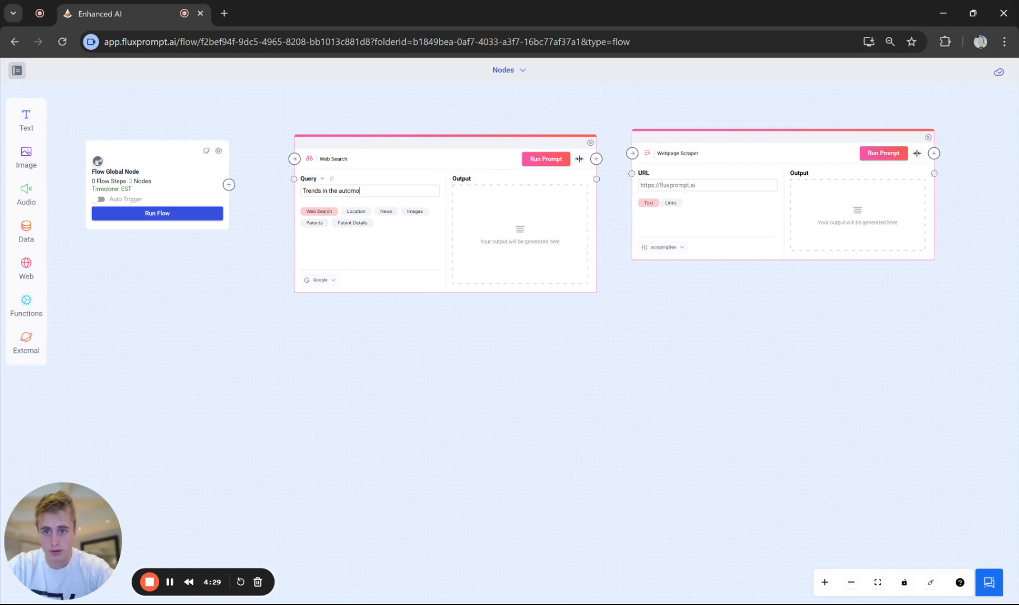
{"action": "type", "text": "tive industry"}
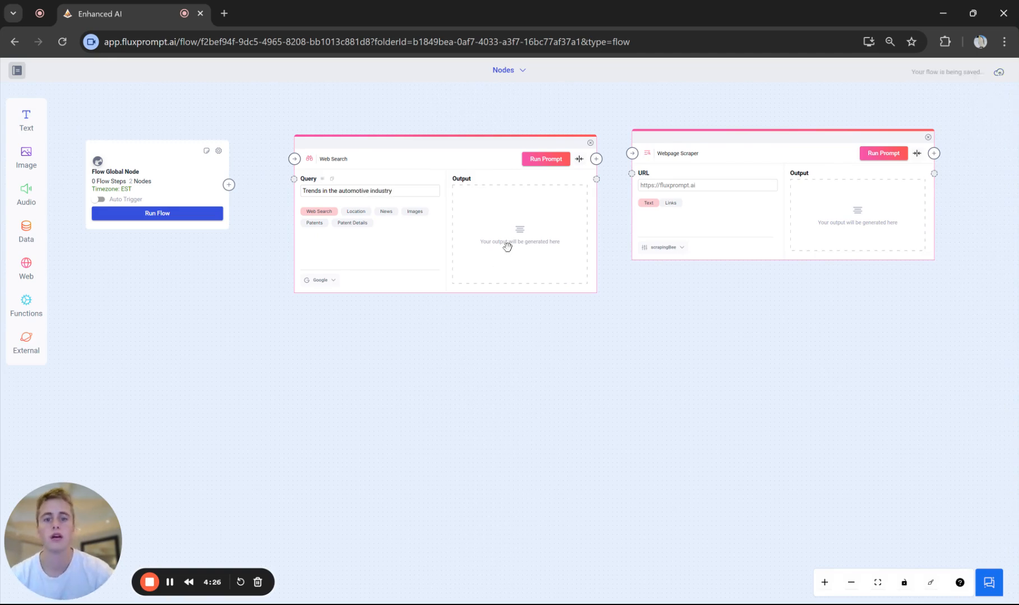
{"action": "left_click", "coordinate": [546, 160]}
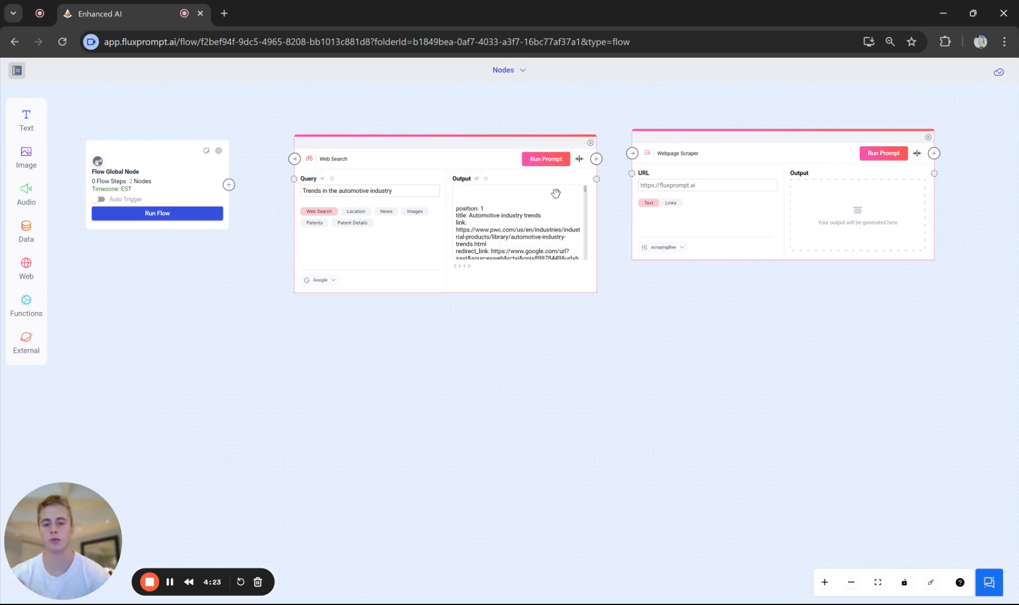
- Examine the Web Search node's full output, including the link, snippet and source of the first results
{"action": "left_click", "coordinate": [477, 179]}
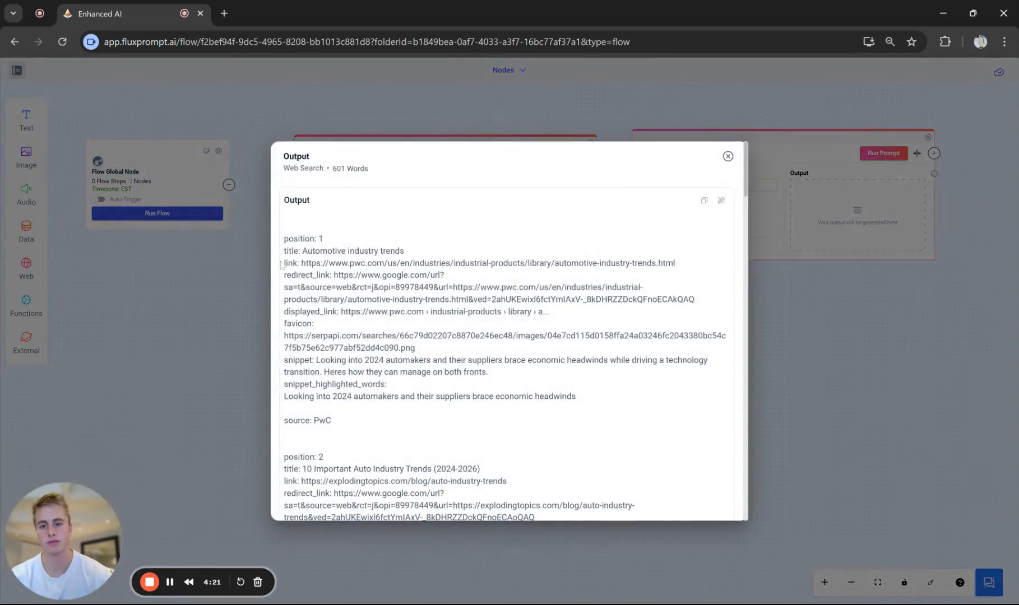
{"action": "left_click_drag", "start_coordinate": [286, 249], "coordinate": [477, 428]}
{"action": "left_click", "coordinate": [493, 429]}
{"action": "scroll", "coordinate": [390, 375], "scroll_direction": "down", "scroll_amount": 2}
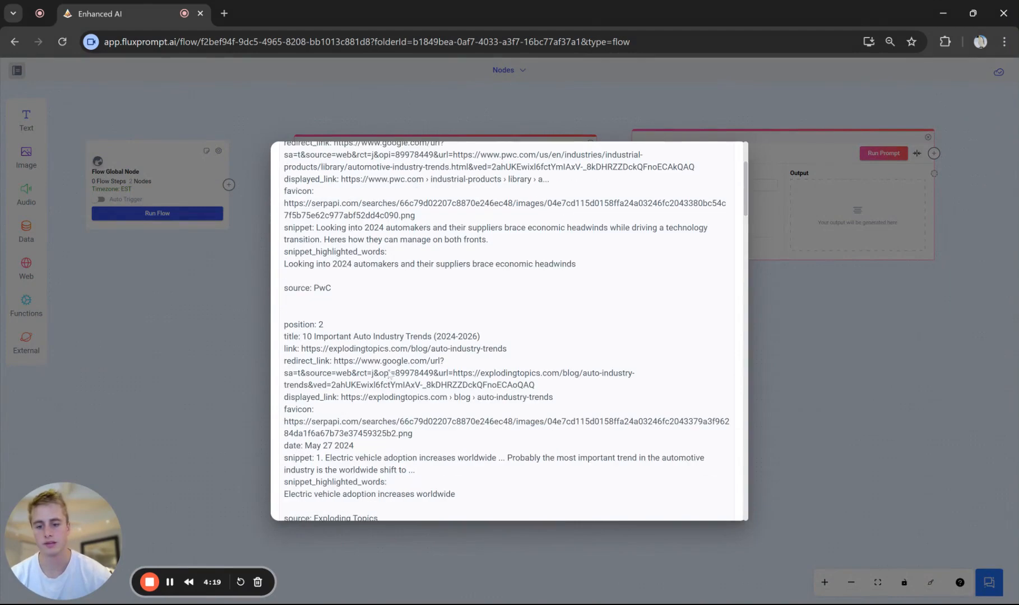
{"action": "left_click_drag", "start_coordinate": [303, 200], "coordinate": [584, 297]}
{"action": "left_click", "coordinate": [584, 297]}
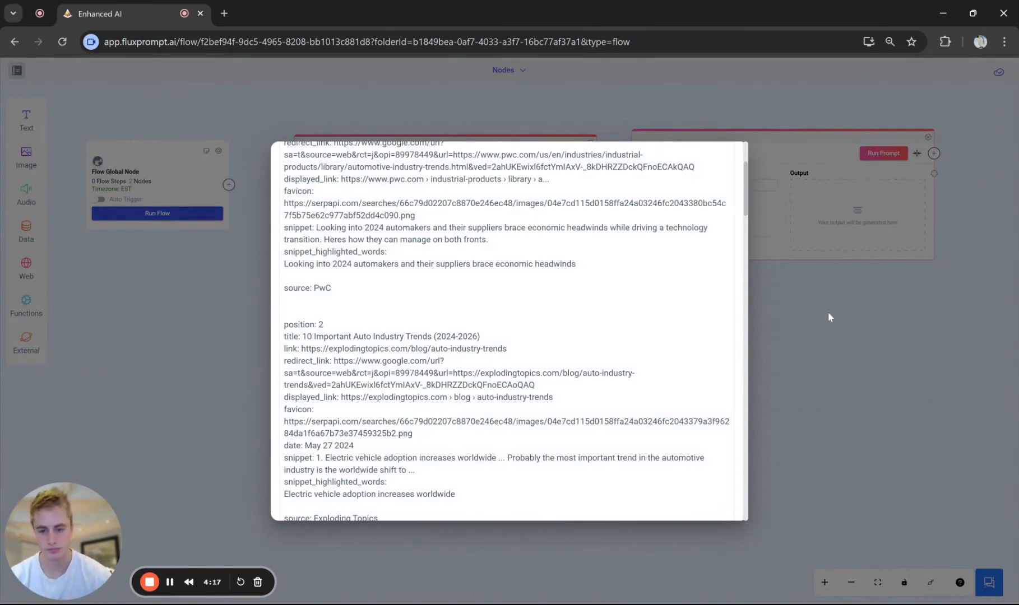
{"action": "left_click", "coordinate": [829, 317]}
{"action": "left_click_drag", "start_coordinate": [657, 138], "coordinate": [673, 144]}
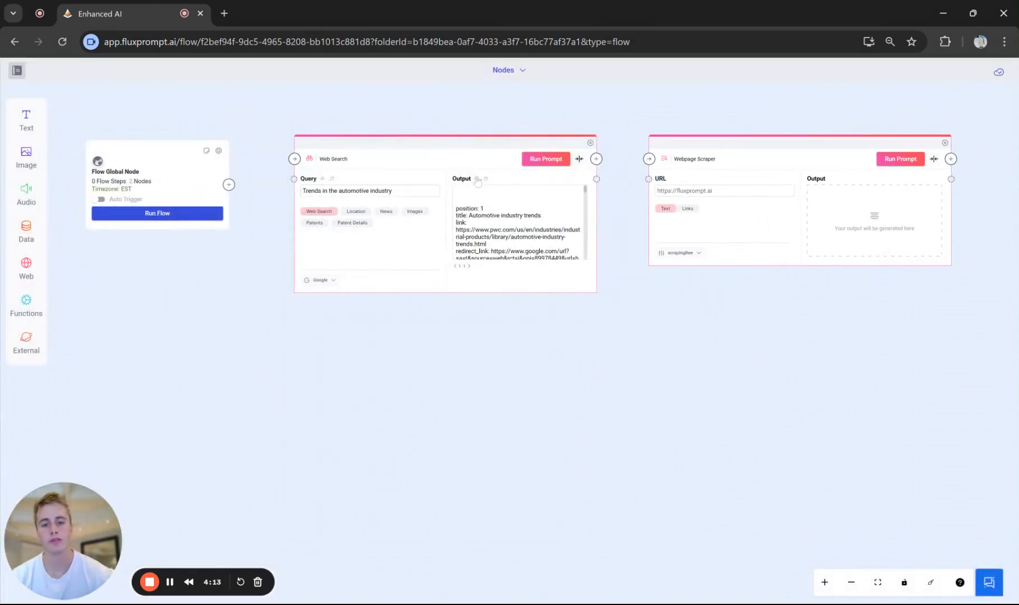
{"action": "left_click", "coordinate": [477, 180]}
{"action": "left_click_drag", "start_coordinate": [307, 264], "coordinate": [701, 266]}
{"action": "key", "text": "ctrl+c"}
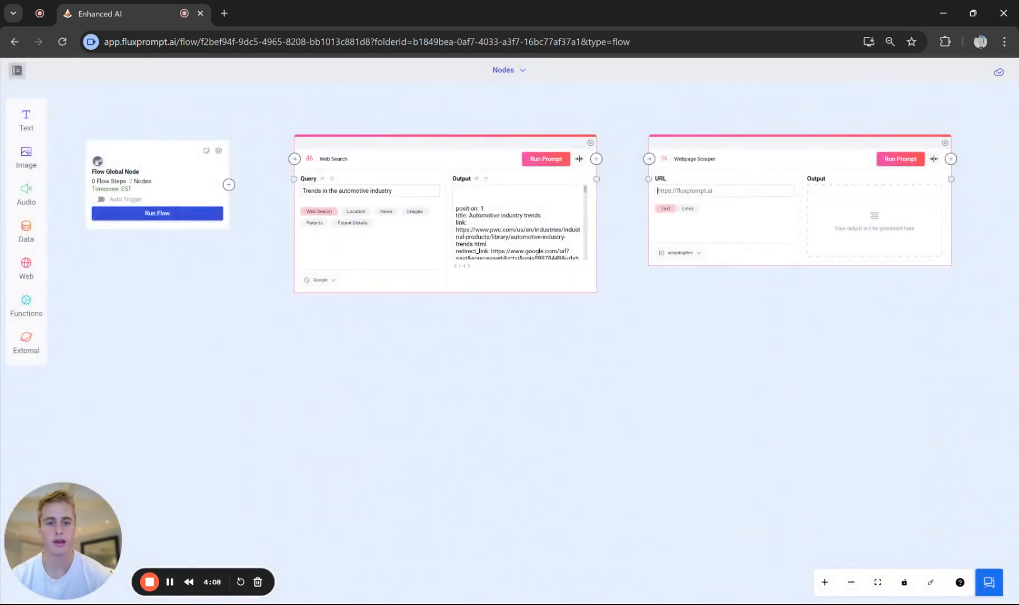
{"action": "left_click", "coordinate": [696, 196]}
{"action": "key", "text": "ctrl+v"}
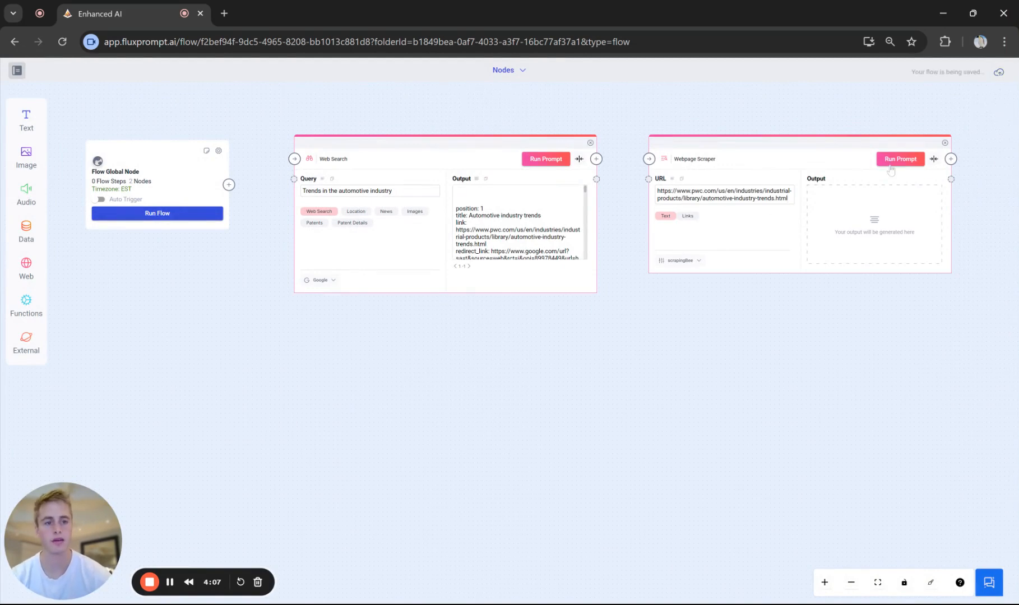
{"action": "left_click", "coordinate": [890, 165]}
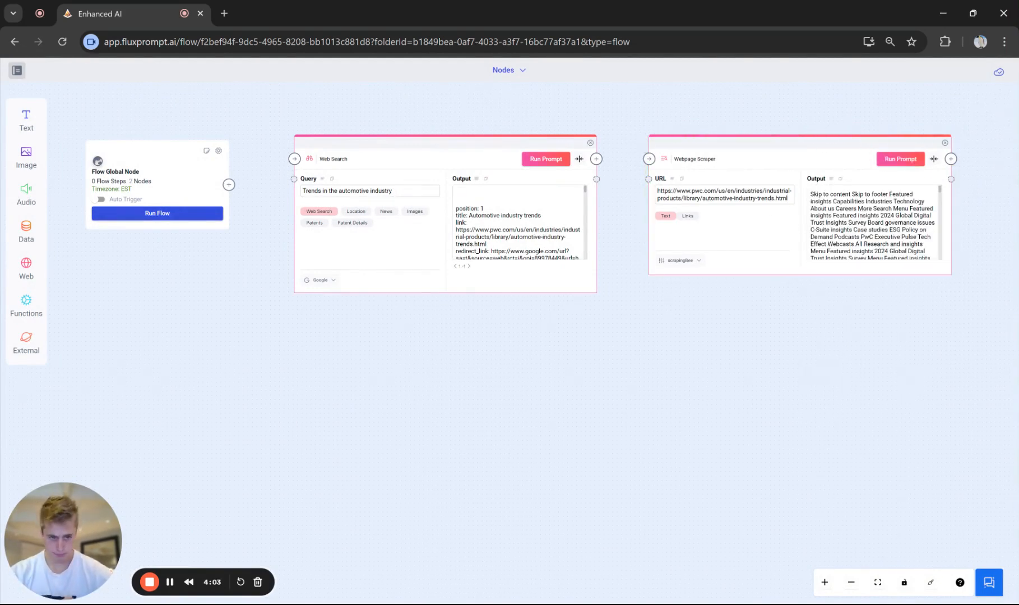
- Check the Webpage Scraper's available scraping providers and keep ScrapingBee selected
{"action": "left_click", "coordinate": [831, 179]}
{"action": "left_click", "coordinate": [896, 341]}
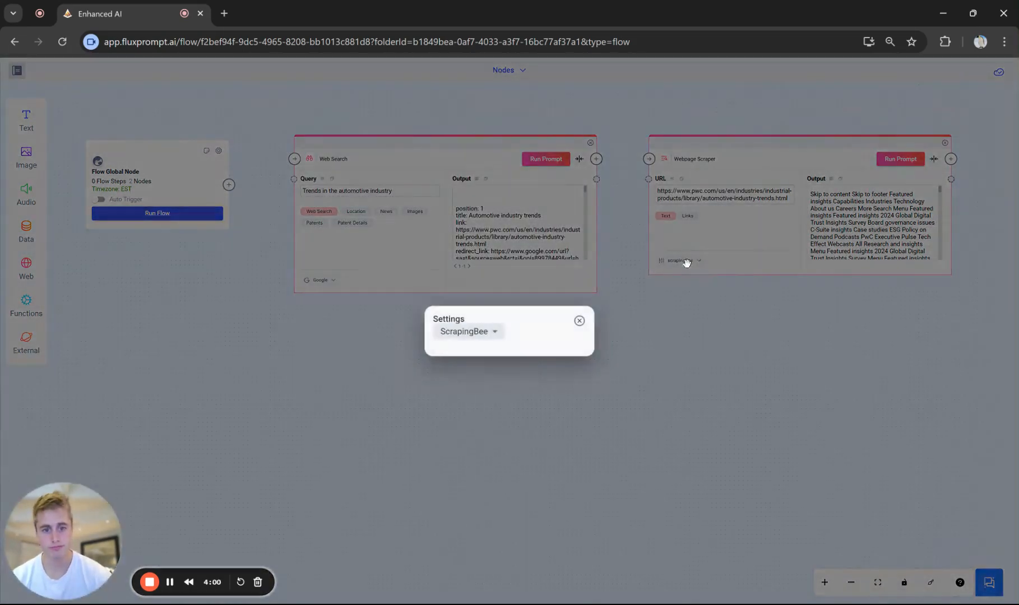
{"action": "left_click", "coordinate": [681, 260]}
{"action": "left_click", "coordinate": [500, 335]}
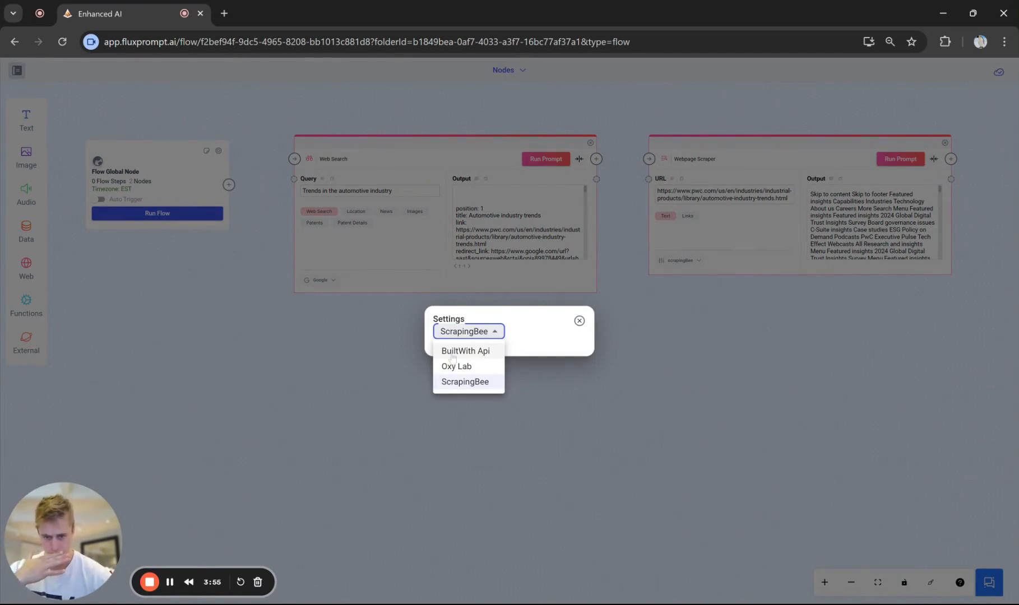
{"action": "left_click", "coordinate": [480, 381]}
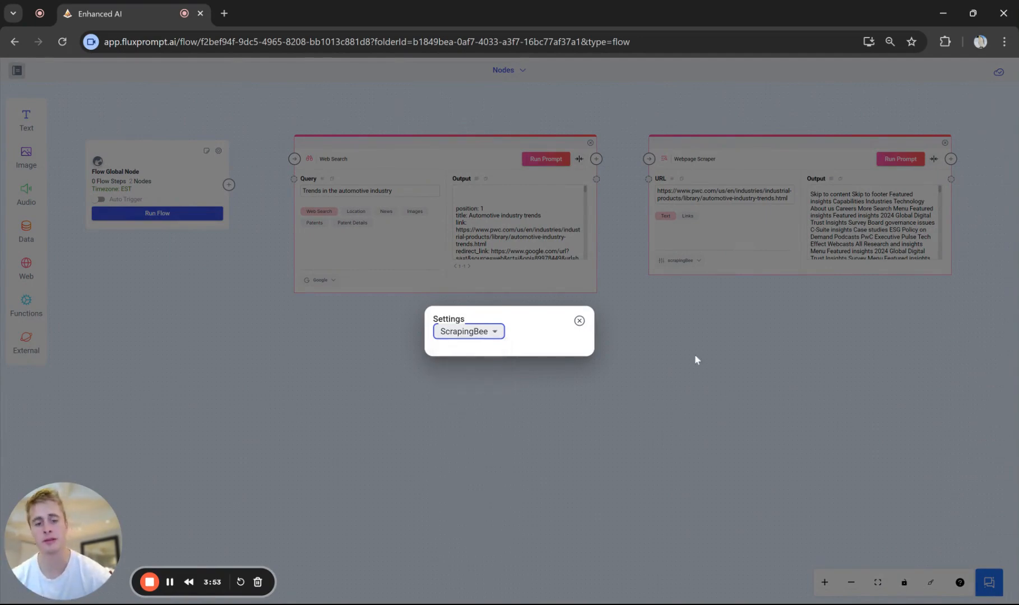
{"action": "left_click", "coordinate": [695, 354]}
- Read through the full text output scraped by the Webpage Scraper node
{"action": "left_click_drag", "start_coordinate": [892, 334], "coordinate": [816, 339]}
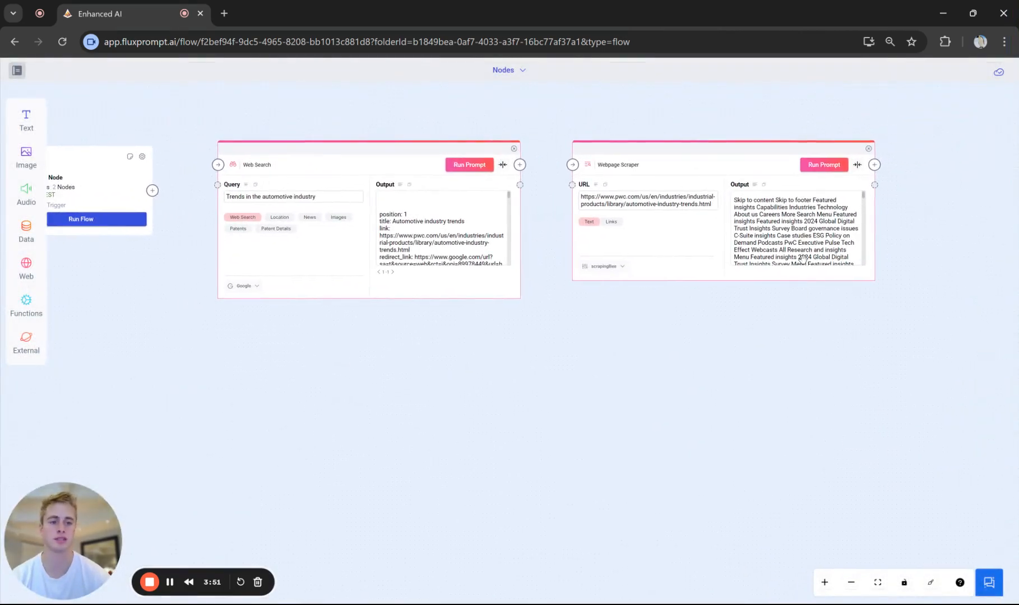
{"action": "left_click", "coordinate": [761, 187]}
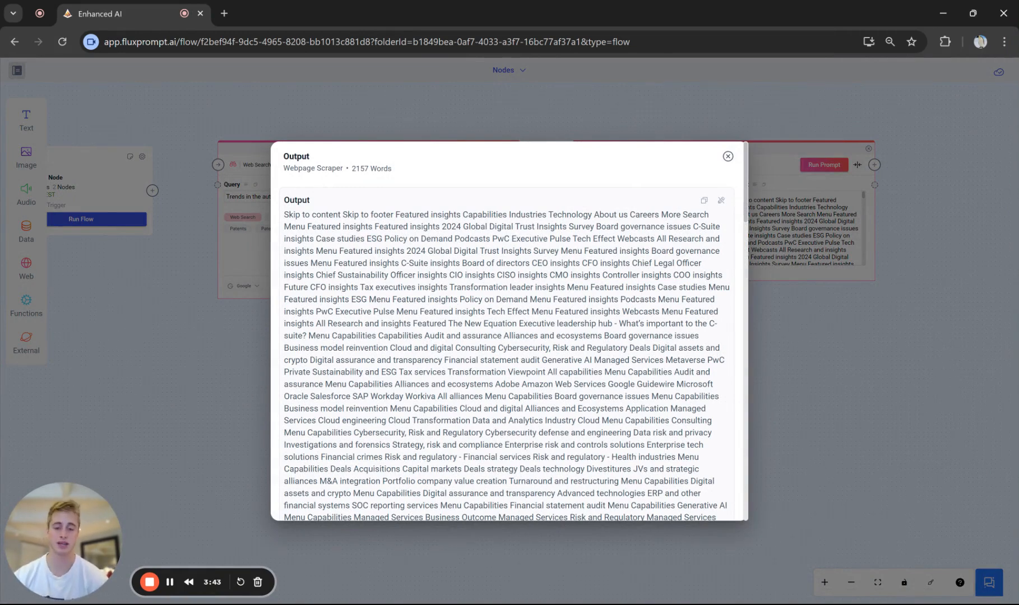
{"action": "scroll", "coordinate": [614, 281], "scroll_direction": "down", "scroll_amount": 15}
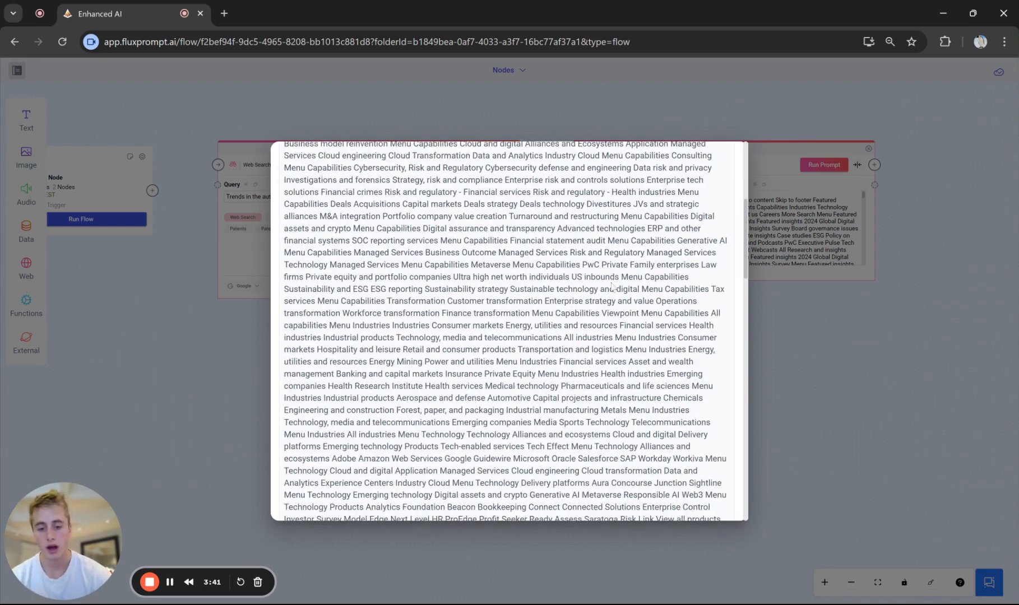
{"action": "scroll", "coordinate": [540, 418], "scroll_direction": "down", "scroll_amount": 1}
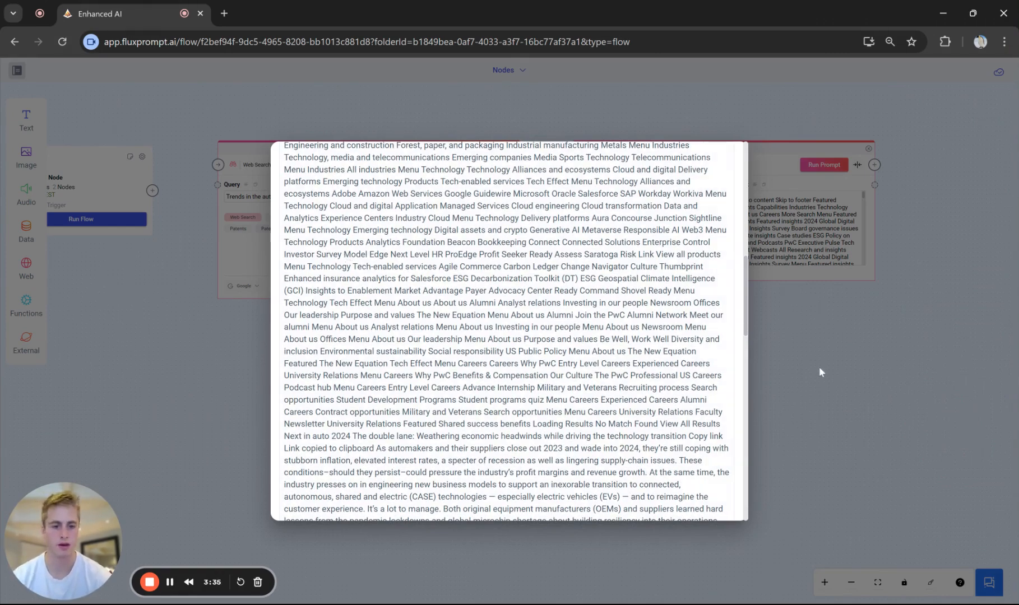
{"action": "left_click_drag", "start_coordinate": [291, 230], "coordinate": [525, 302]}
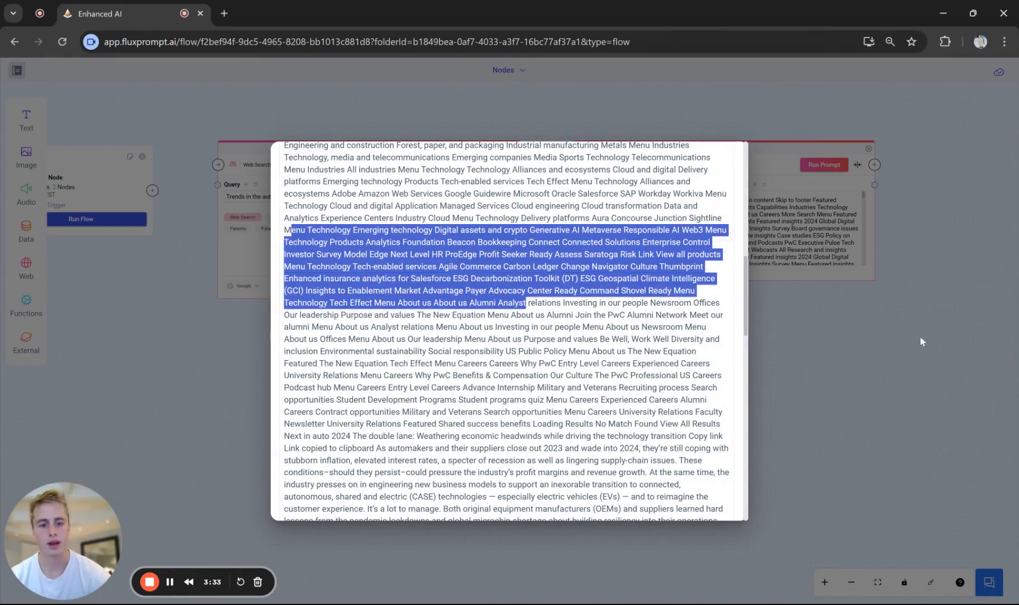
{"action": "left_click", "coordinate": [875, 344]}
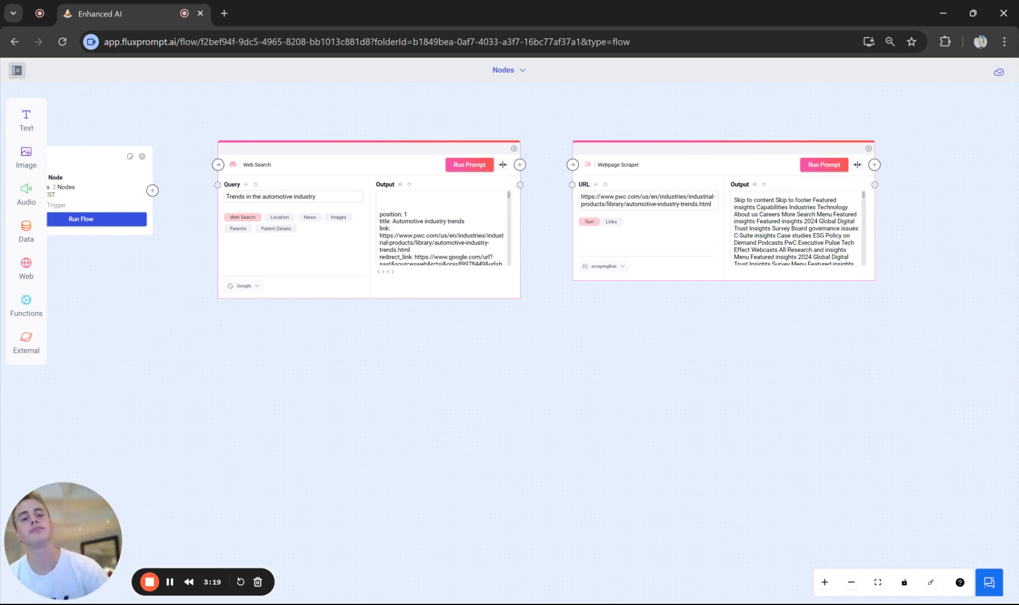
- Add an AI Text Generator above the relocated Webpage Scraper and connect the Web Search output to its Content and Context input
{"action": "left_click_drag", "start_coordinate": [707, 163], "coordinate": [758, 278]}
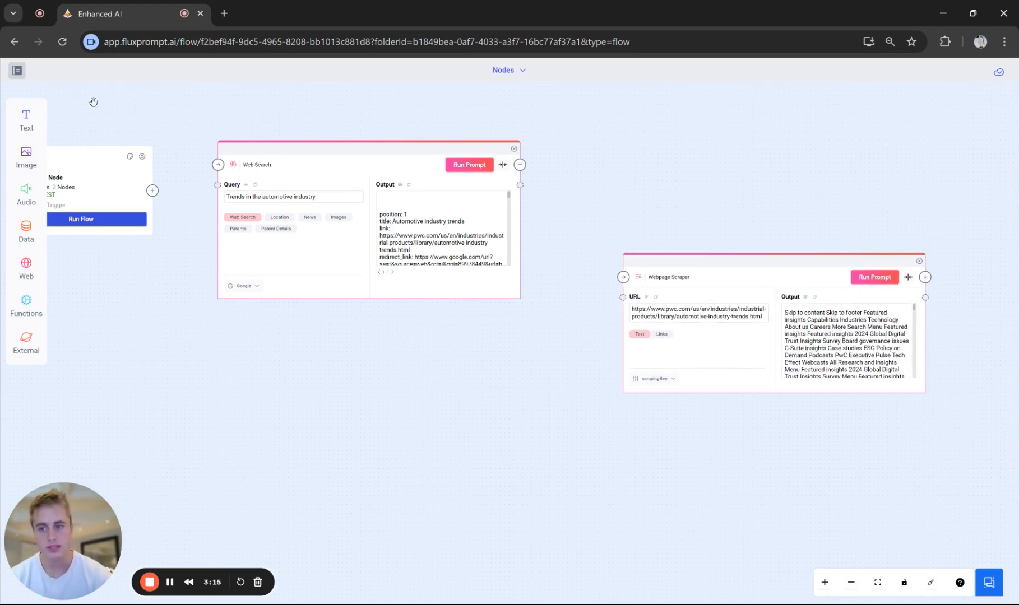
{"action": "left_click", "coordinate": [41, 121]}
{"action": "left_click_drag", "start_coordinate": [81, 107], "coordinate": [669, 133]}
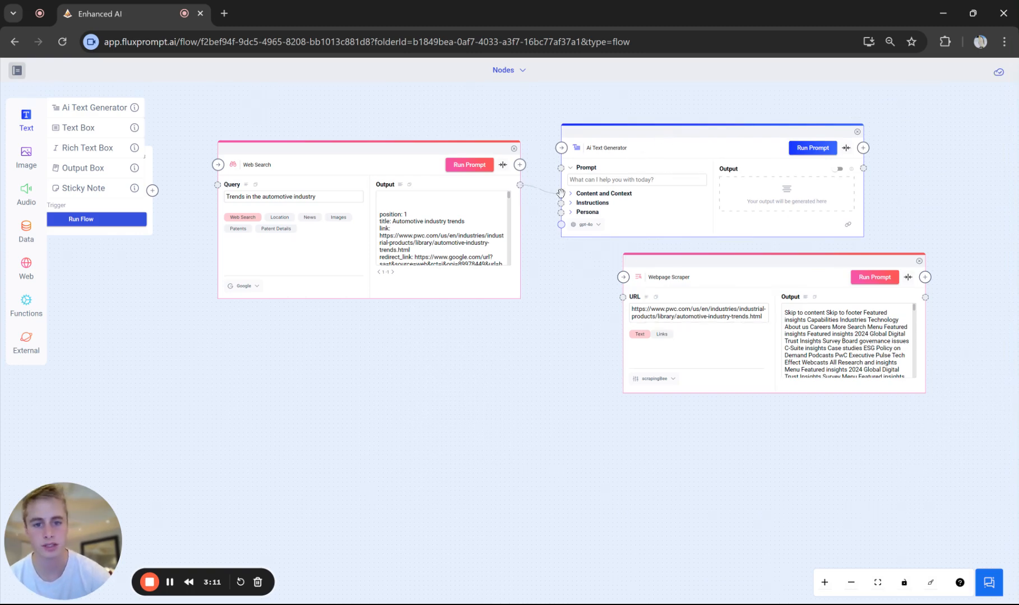
{"action": "left_click_drag", "start_coordinate": [561, 193], "coordinate": [561, 194]}
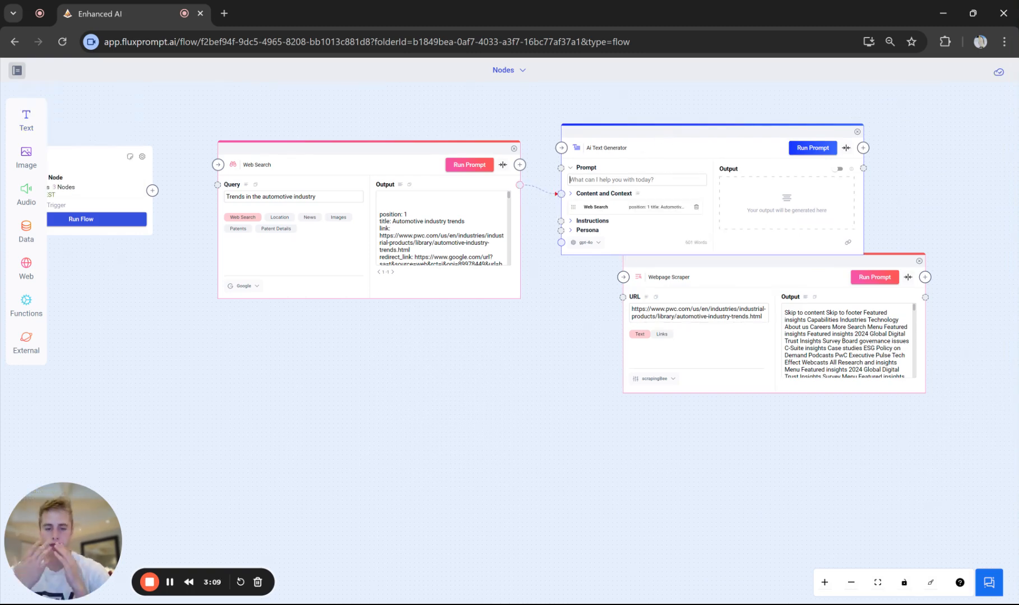
- Set the AI Text Generator prompt to "Grab a link from this context and return the most import link for research. Only return the url"
{"action": "type", "text": "Grab "}
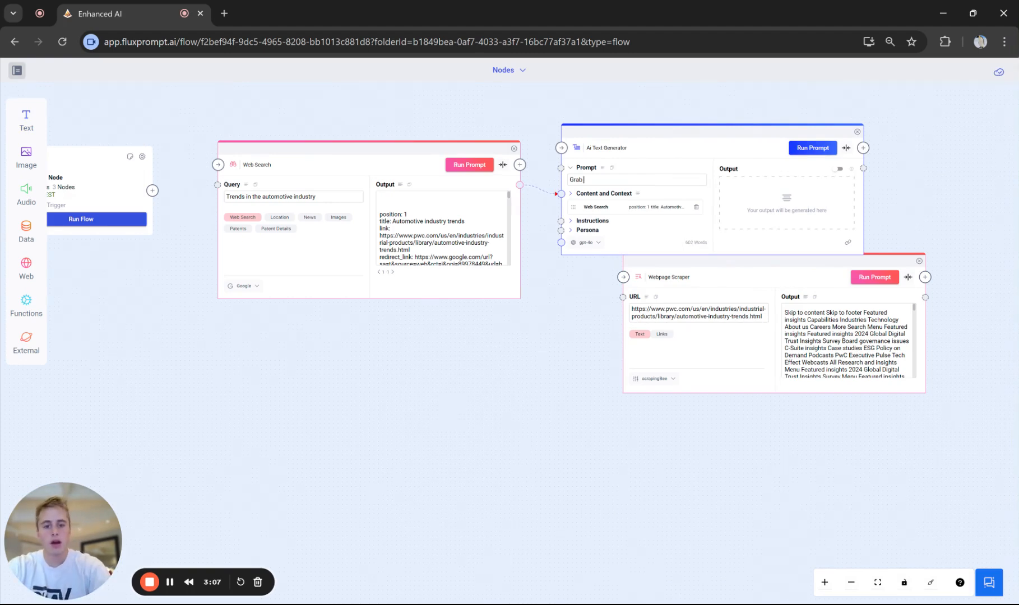
{"action": "type", "text": "a link"}
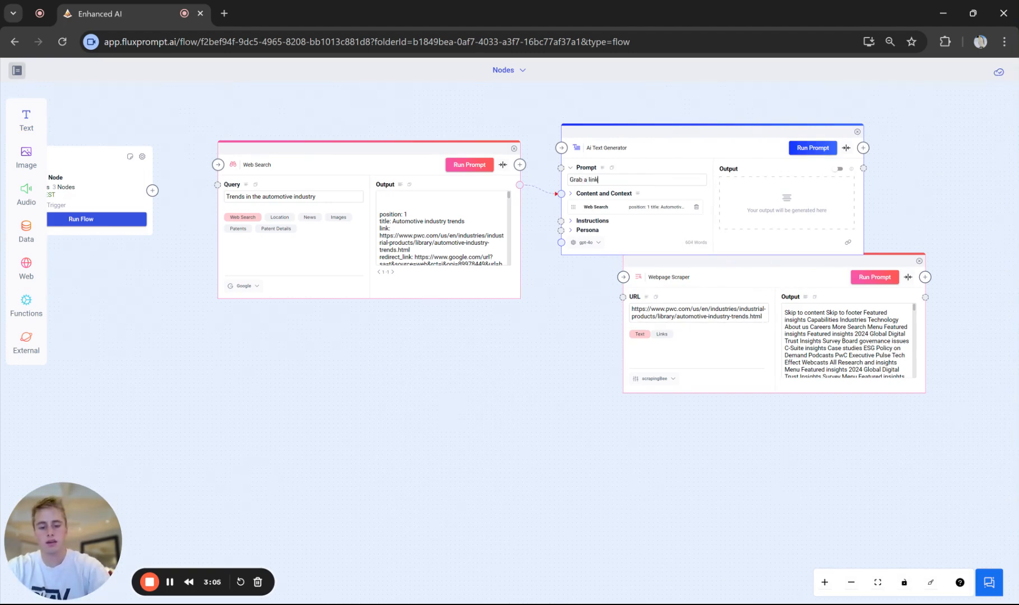
{"action": "type", "text": " from this "}
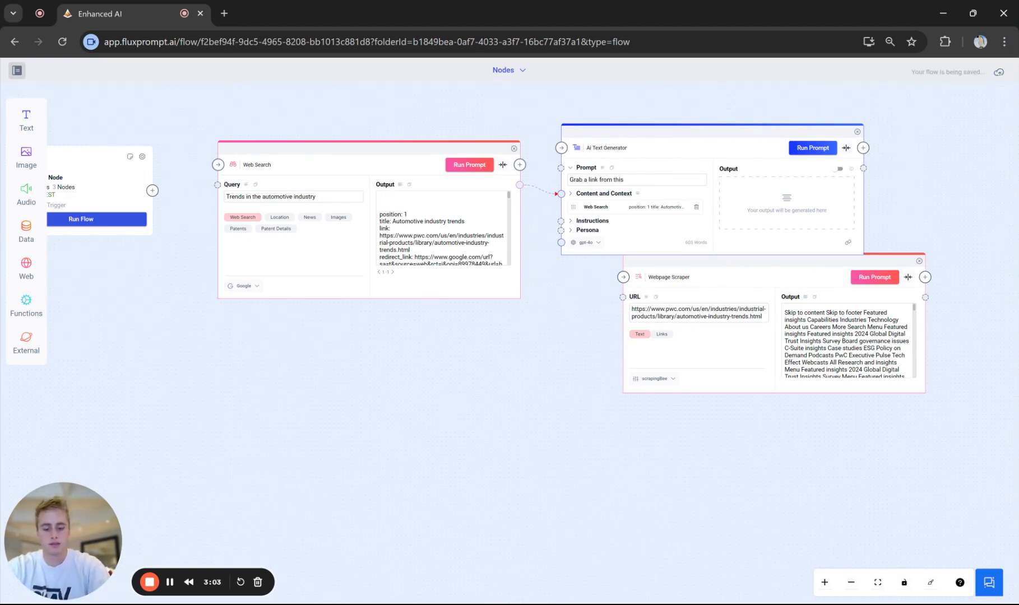
{"action": "type", "text": "context and"}
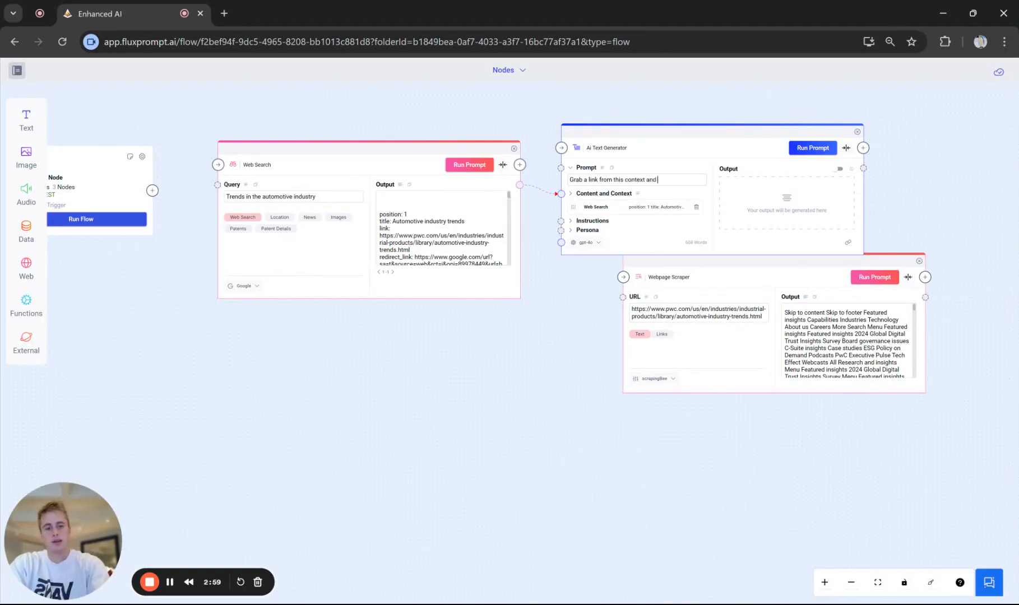
{"action": "type", "text": " return"}
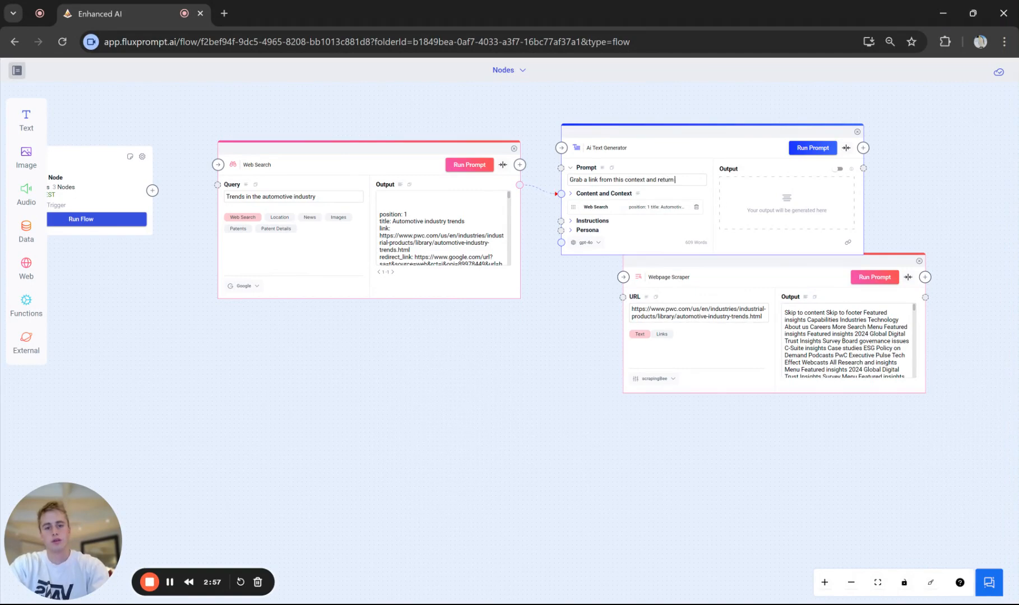
{"action": "type", "text": " the most import"}
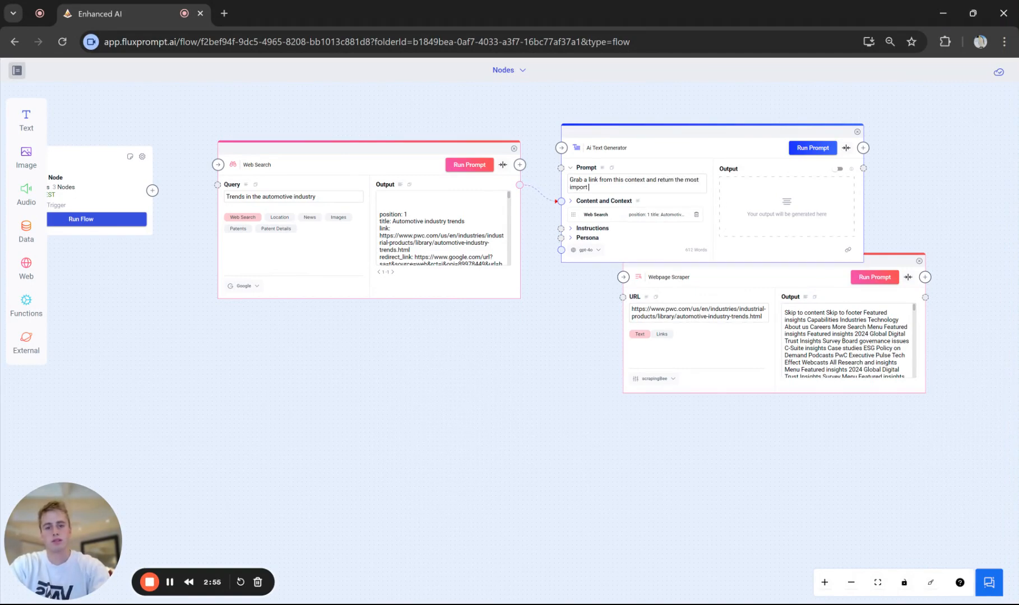
{"action": "type", "text": " link"}
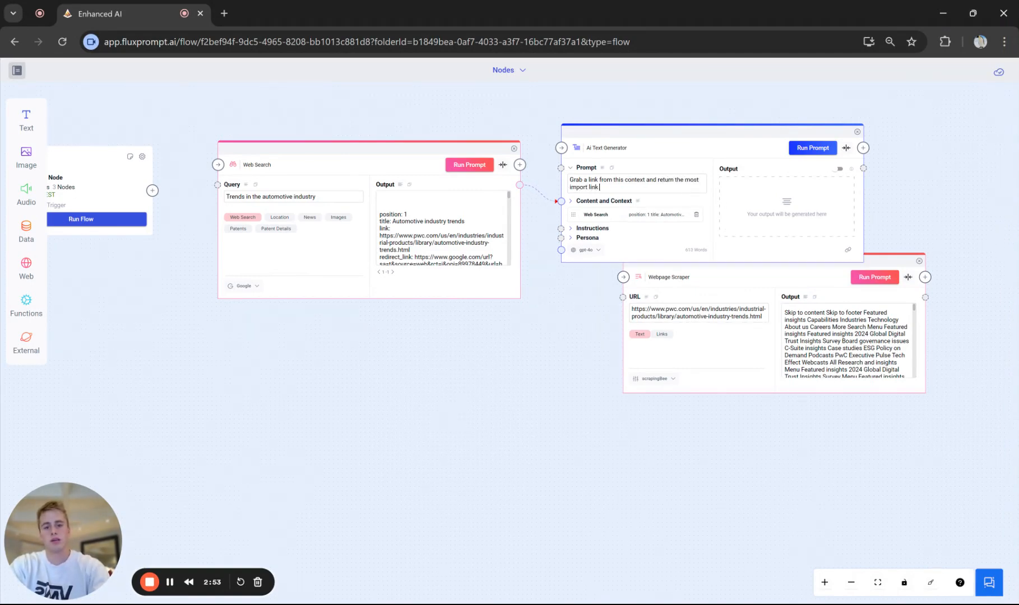
{"action": "type", "text": " for resear"}
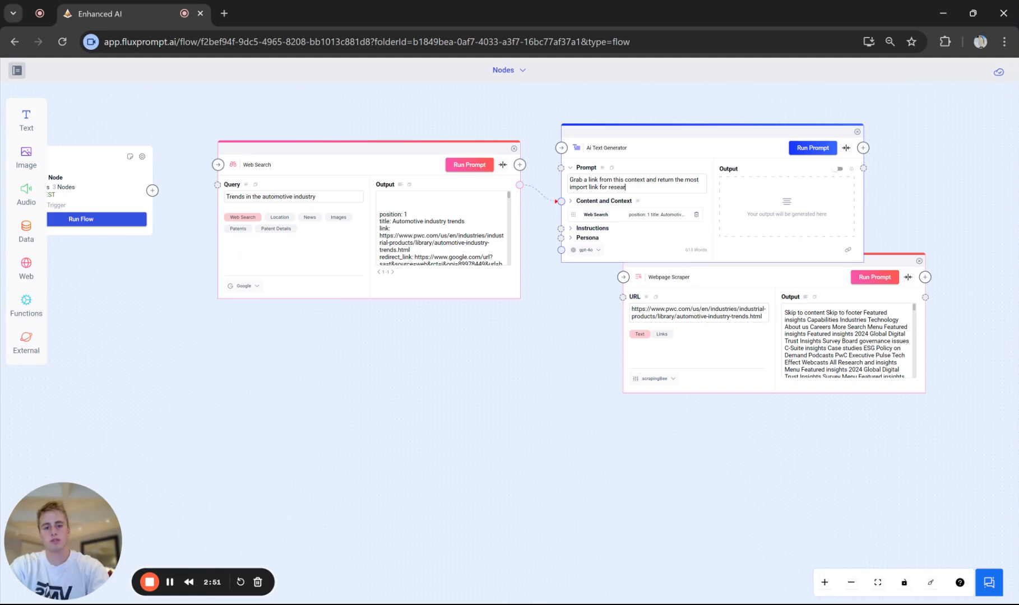
{"action": "type", "text": "ch. Only rel"}
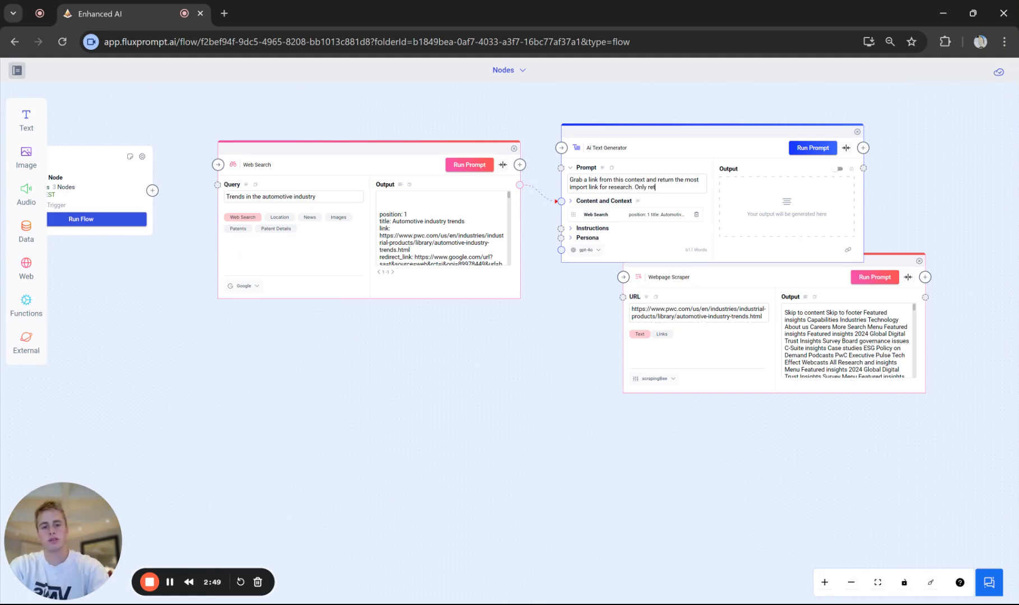
{"action": "type", "text": "urn the url"}
- Move the Webpage Scraper clear below the AI Text Generator, connect the generator's output to the scraper's URL, and run the generator
{"action": "left_click_drag", "start_coordinate": [698, 297], "coordinate": [660, 335]}
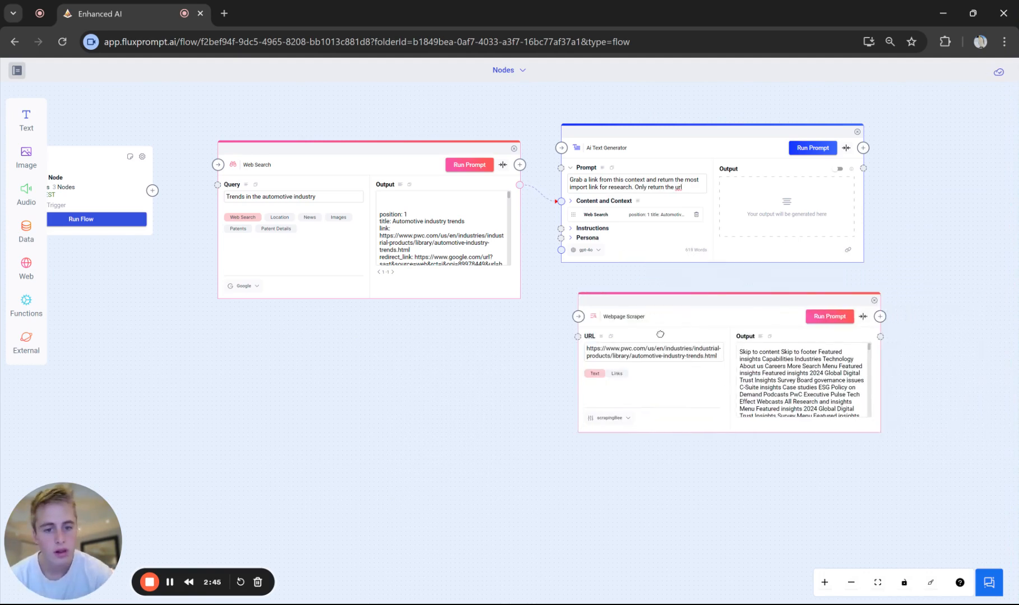
{"action": "left_click_drag", "start_coordinate": [863, 168], "coordinate": [577, 336]}
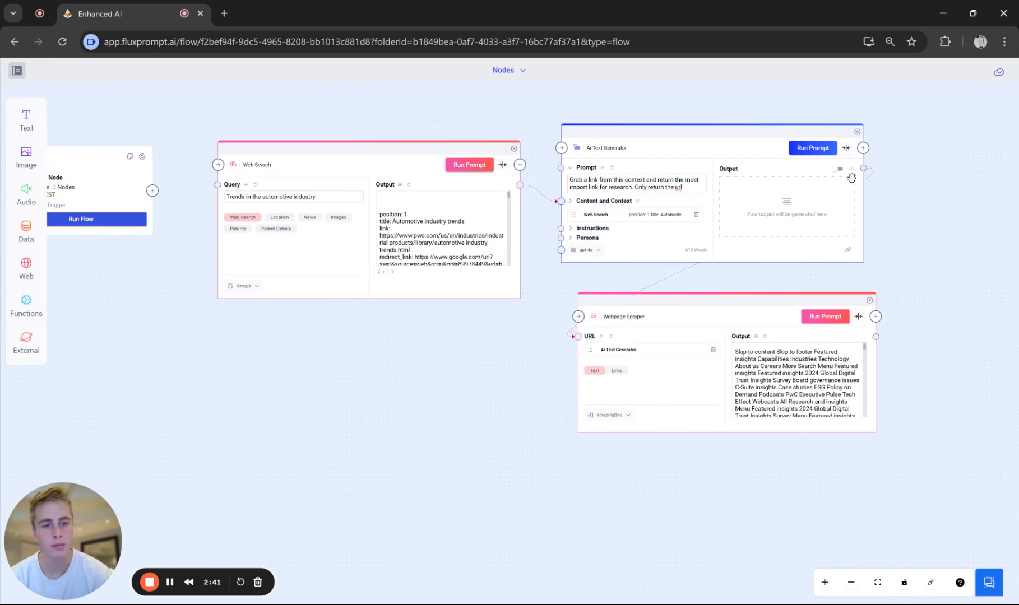
{"action": "left_click", "coordinate": [803, 147]}
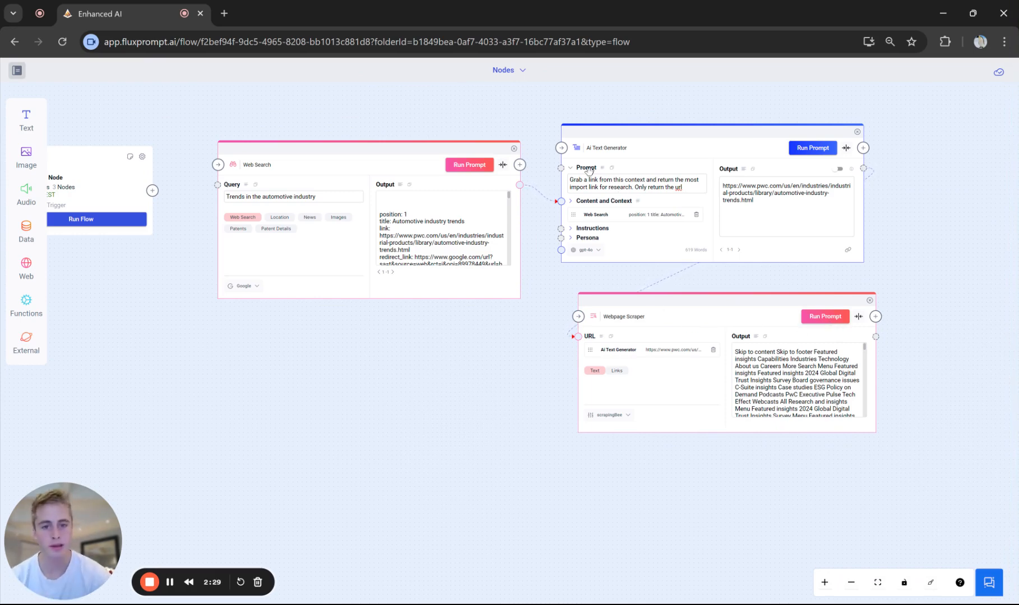
- Change the AI Text Generator prompt to grab "the second link" instead of "a link" and rerun it
{"action": "key", "text": "BackSpace"}
{"action": "type", "text": "the secon"}
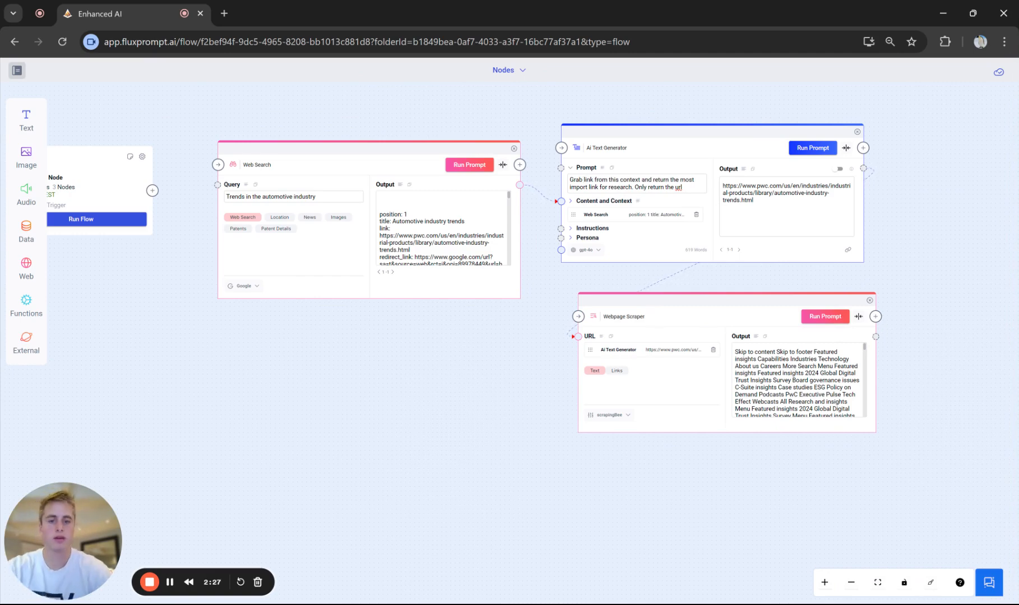
{"action": "type", "text": "d"}
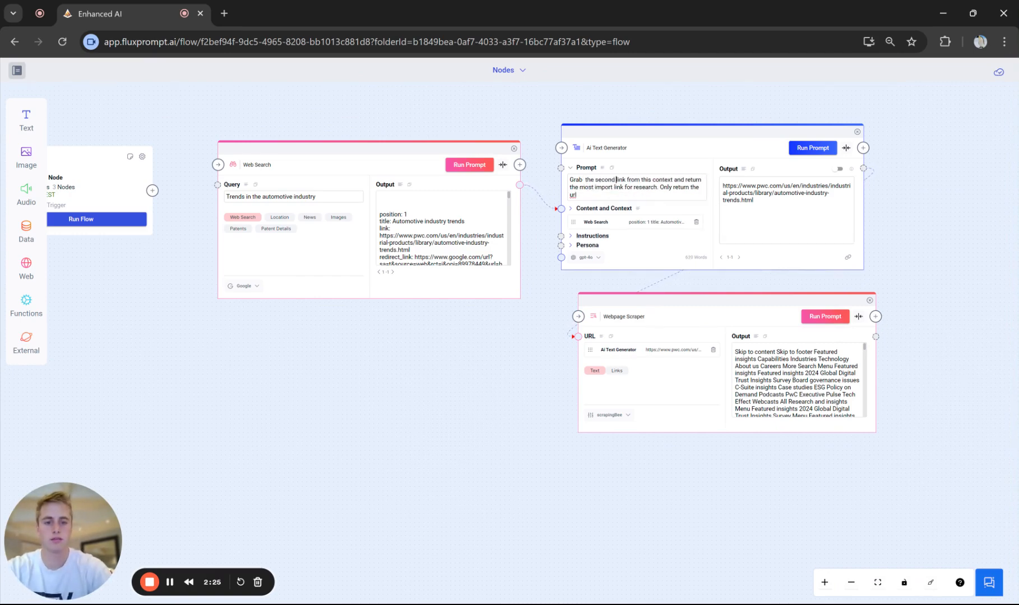
{"action": "left_click", "coordinate": [811, 150]}
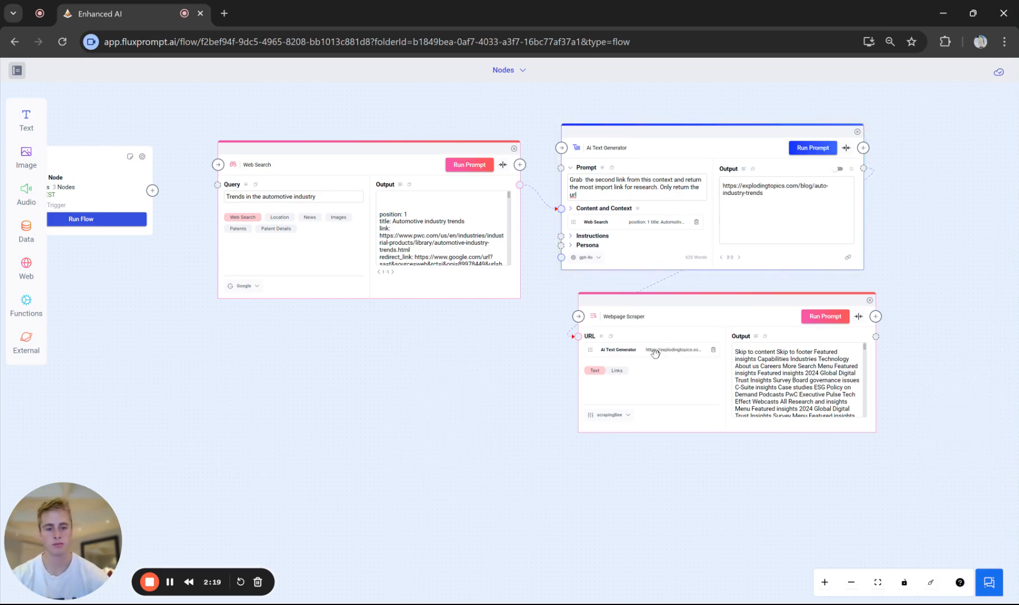
- Run the Webpage Scraper on the generated link, check its text output, and align the node beneath the AI Text Generator
{"action": "scroll", "coordinate": [658, 348], "scroll_direction": "up", "scroll_amount": 3}
{"action": "scroll", "coordinate": [653, 348], "scroll_direction": "down", "scroll_amount": 2}
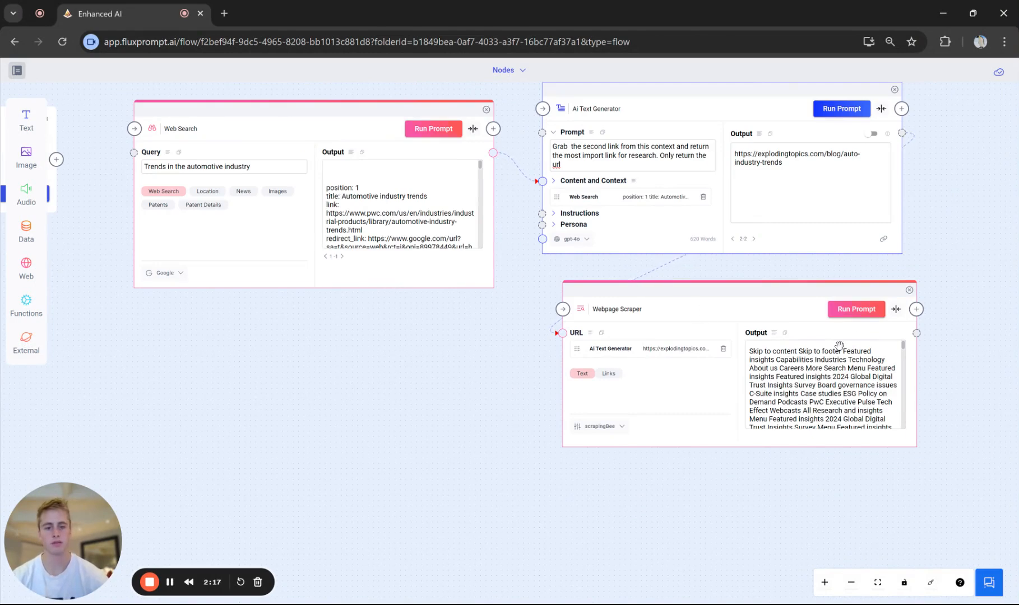
{"action": "left_click", "coordinate": [867, 314]}
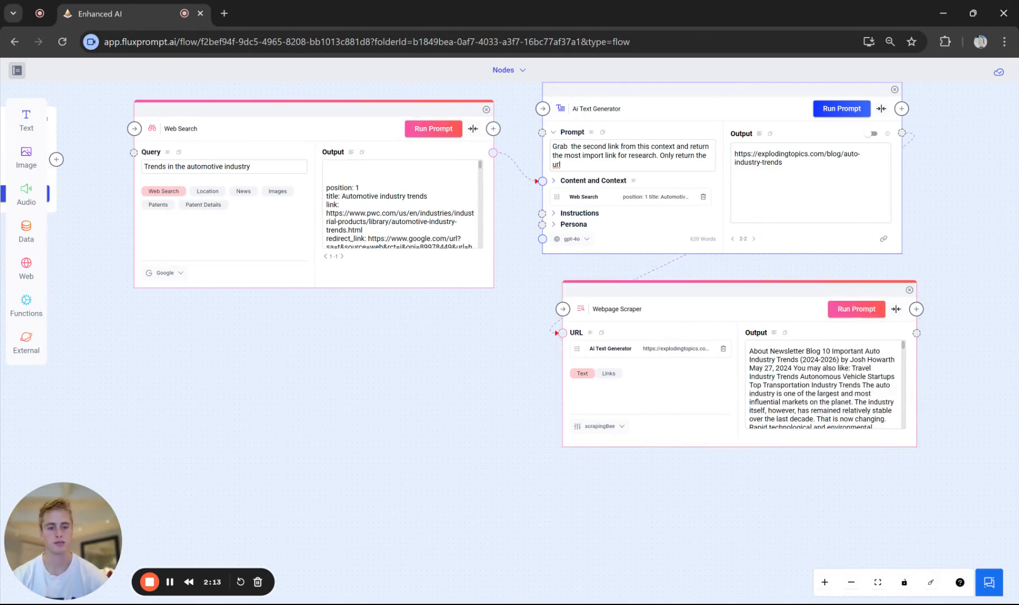
{"action": "left_click_drag", "start_coordinate": [750, 352], "coordinate": [844, 412]}
{"action": "scroll", "coordinate": [402, 407], "scroll_direction": "down", "scroll_amount": 3}
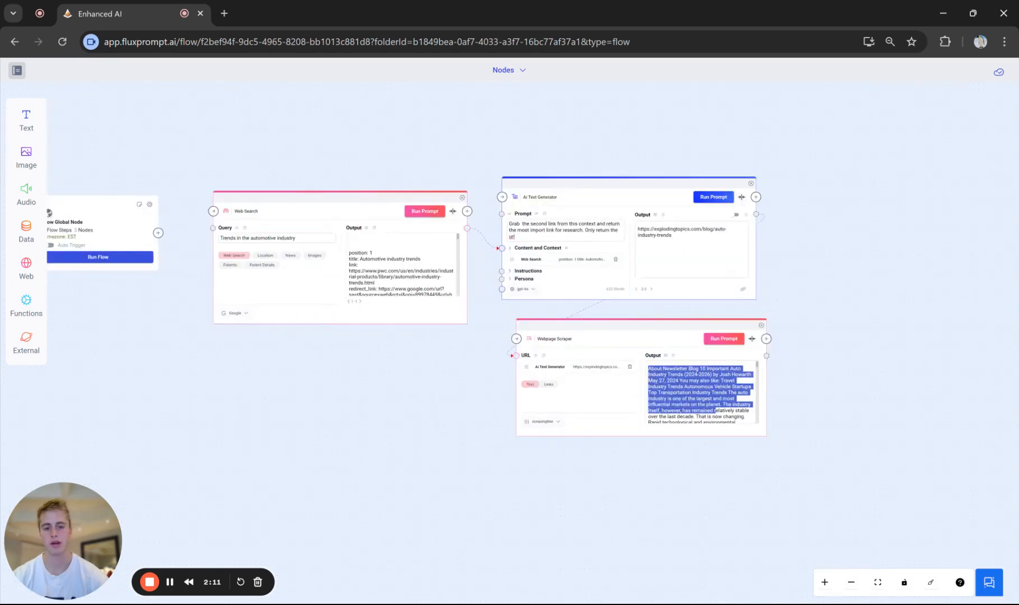
{"action": "left_click", "coordinate": [705, 426]}
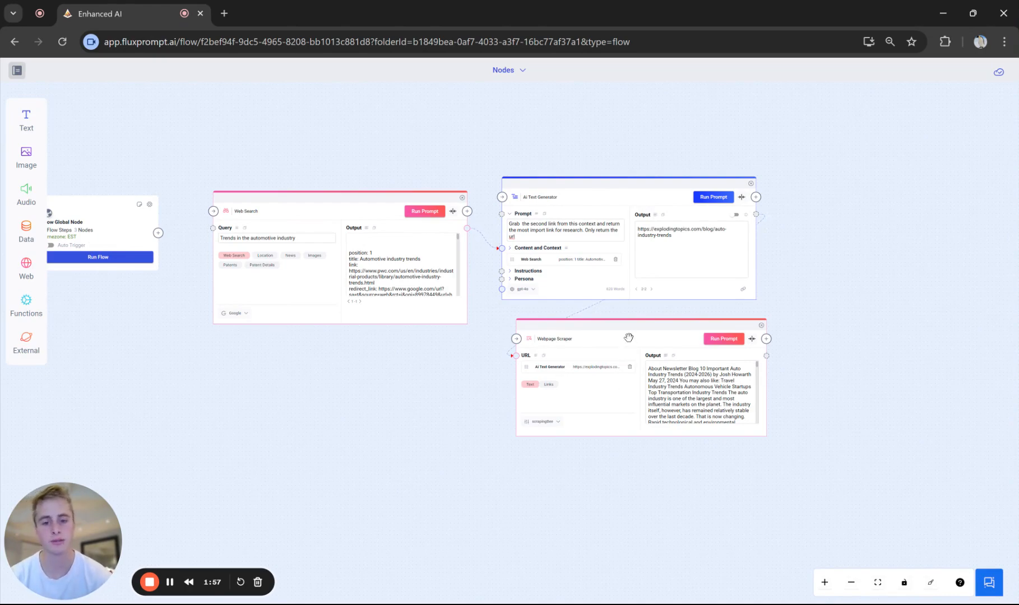
{"action": "mouse_move", "coordinate": [630, 334]}
{"action": "left_mouse_down"}
{"action": "mouse_move", "coordinate": [611, 340]}
{"action": "mouse_move", "coordinate": [621, 340]}
{"action": "left_mouse_up"}
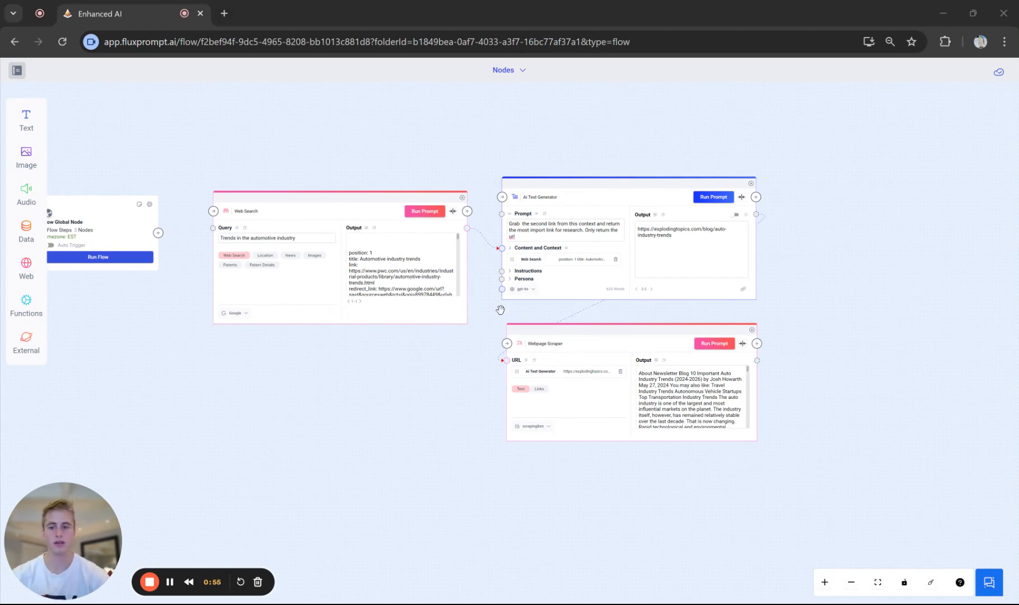
- Try the Web Search node's Patents, Images, News, Patent Details and Web Search types, and leave Location selected
{"action": "left_click", "coordinate": [263, 256]}
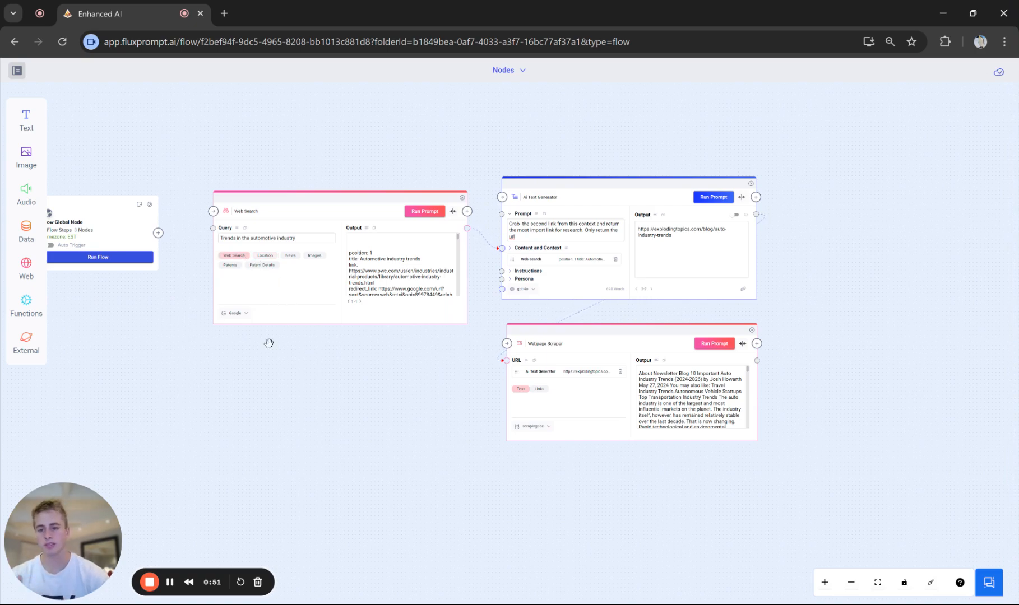
{"action": "scroll", "coordinate": [268, 344], "scroll_direction": "up", "scroll_amount": 5}
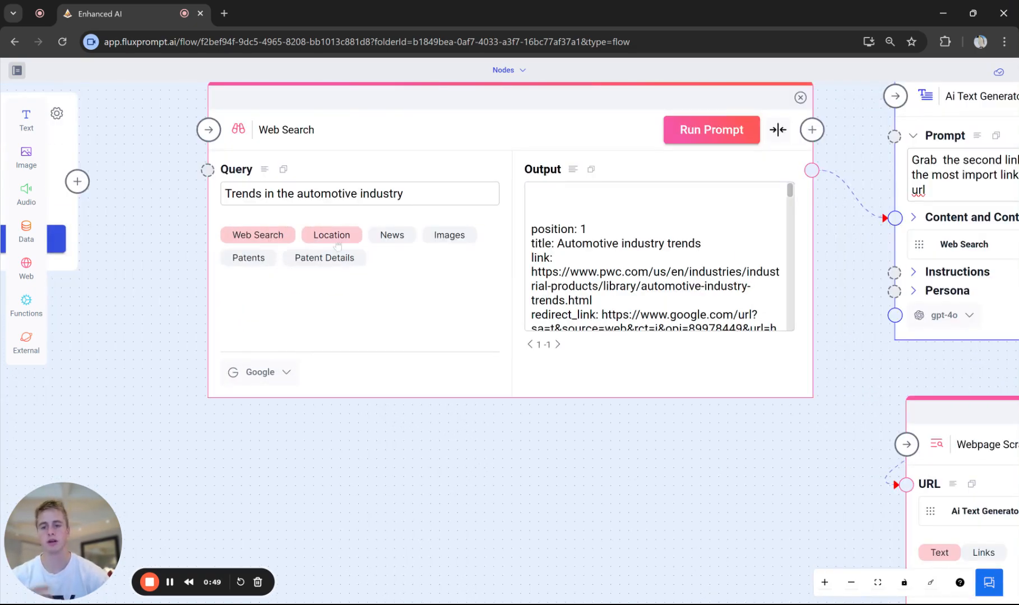
{"action": "left_click", "coordinate": [257, 263]}
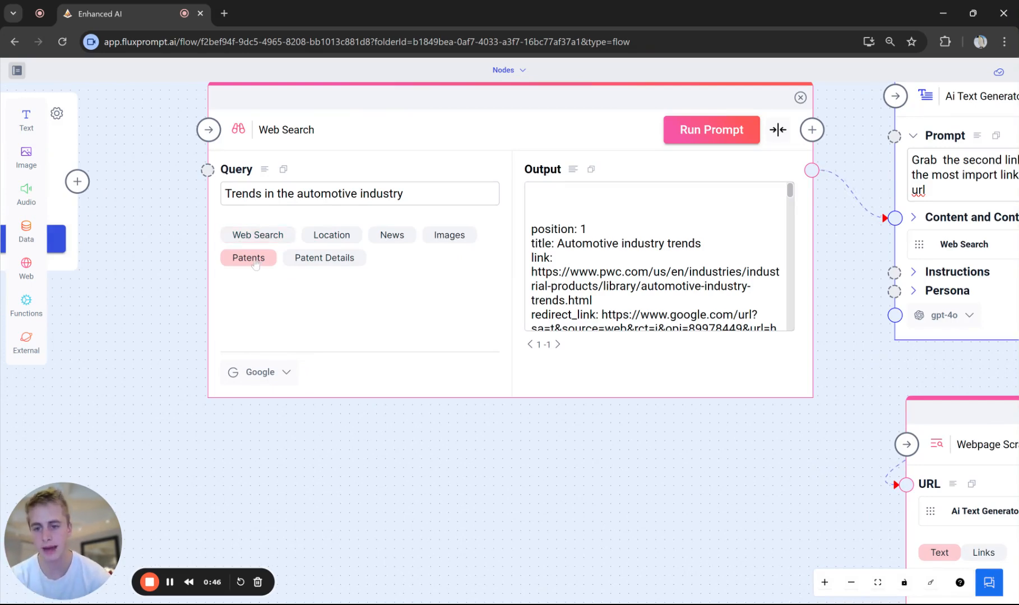
{"action": "left_click", "coordinate": [437, 242]}
{"action": "left_click", "coordinate": [349, 238]}
{"action": "left_click", "coordinate": [390, 238]}
{"action": "left_click", "coordinate": [339, 262]}
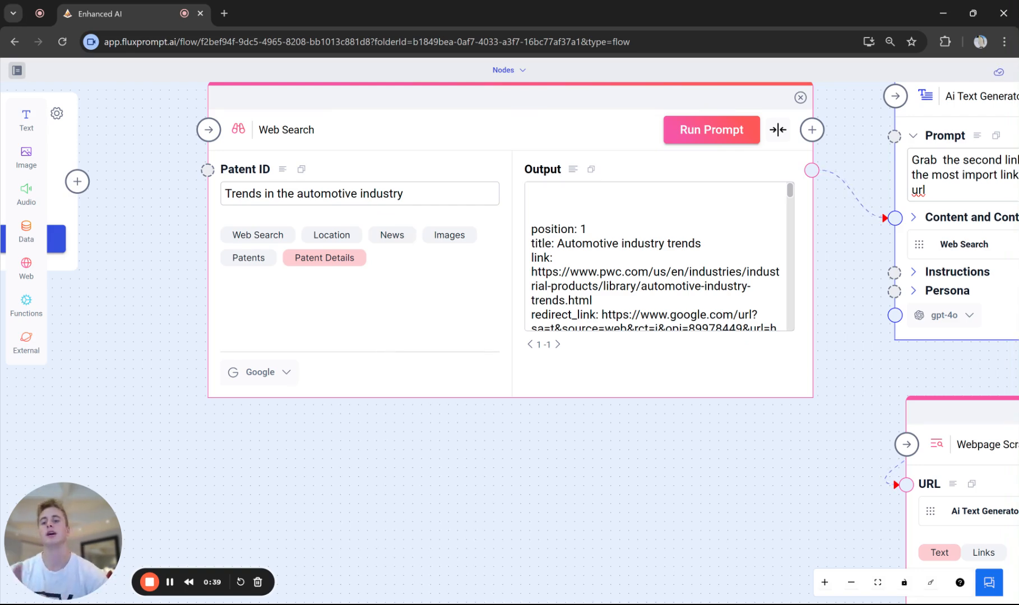
{"action": "left_click", "coordinate": [258, 235]}
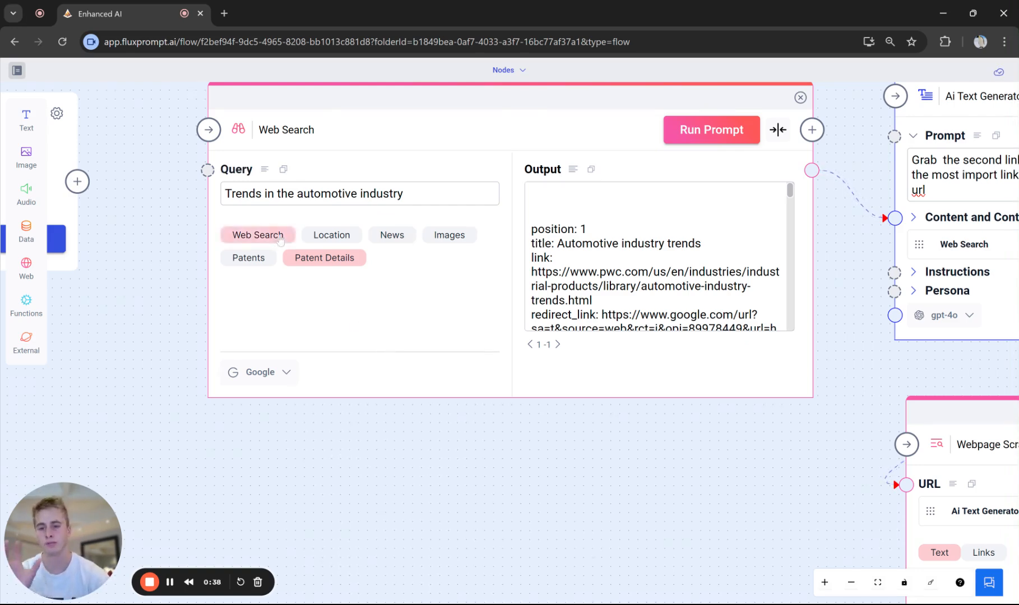
{"action": "left_click", "coordinate": [339, 238]}
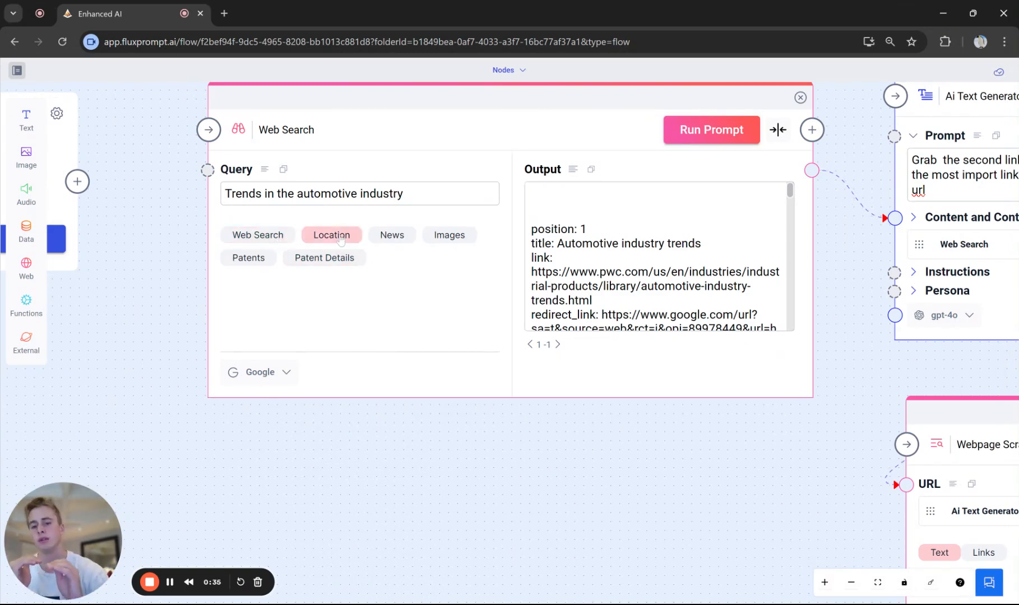